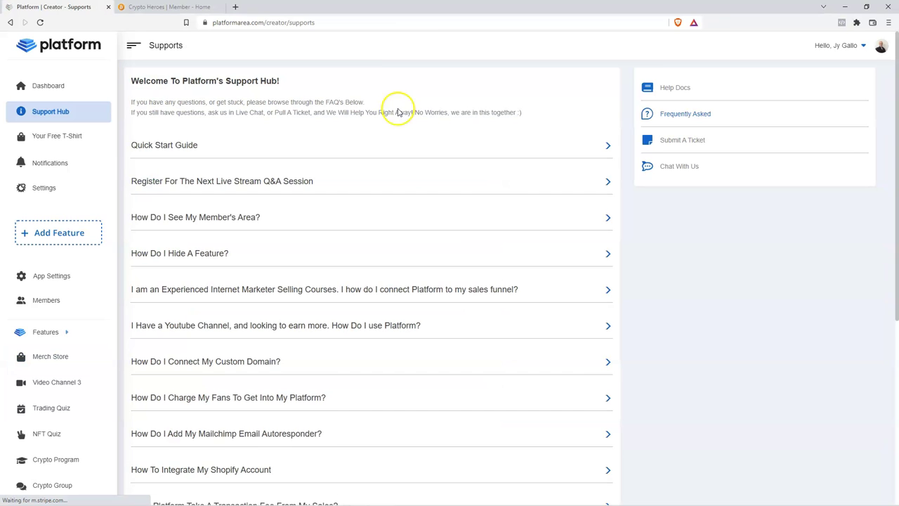
# Open the Support Hub and collapse the Quick Start Guide video to reveal the FAQ list.
pyautogui.click(488, 150)
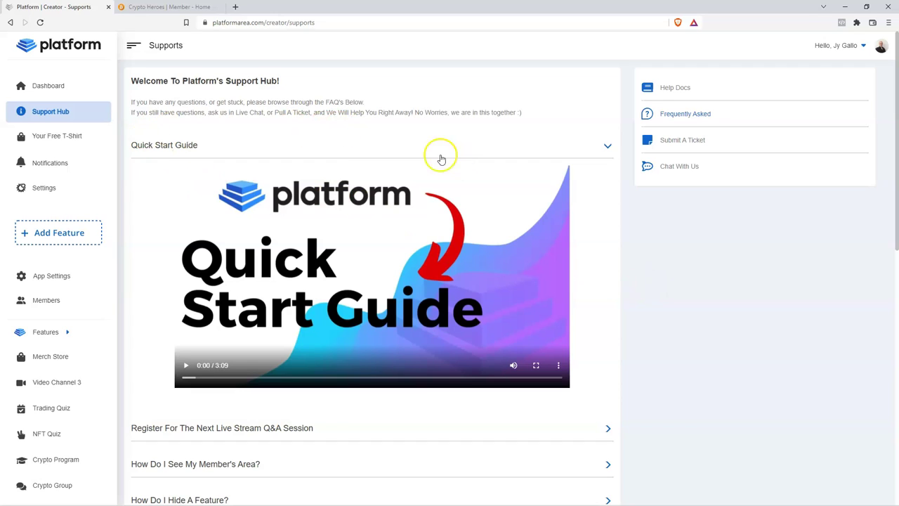
pyautogui.click(400, 148)
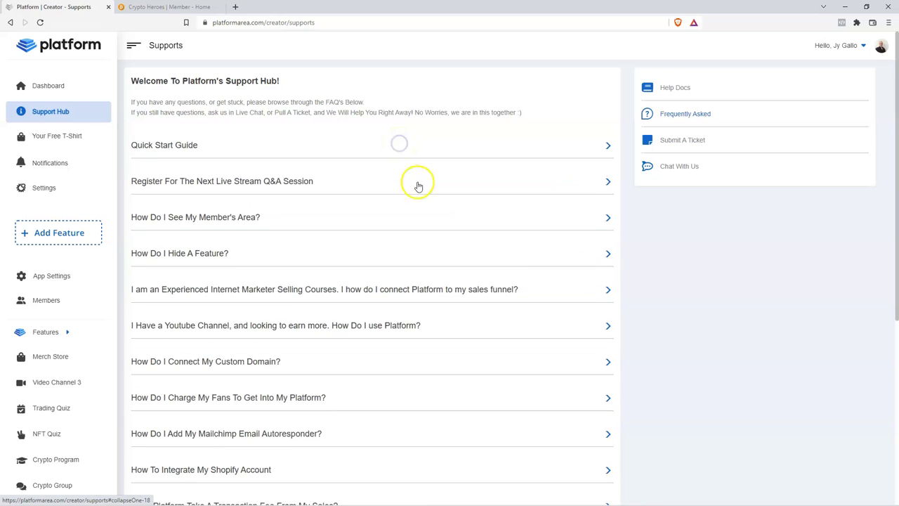
# Expand and collapse the FAQ answer about seeing the member's area.
pyautogui.click(362, 222)
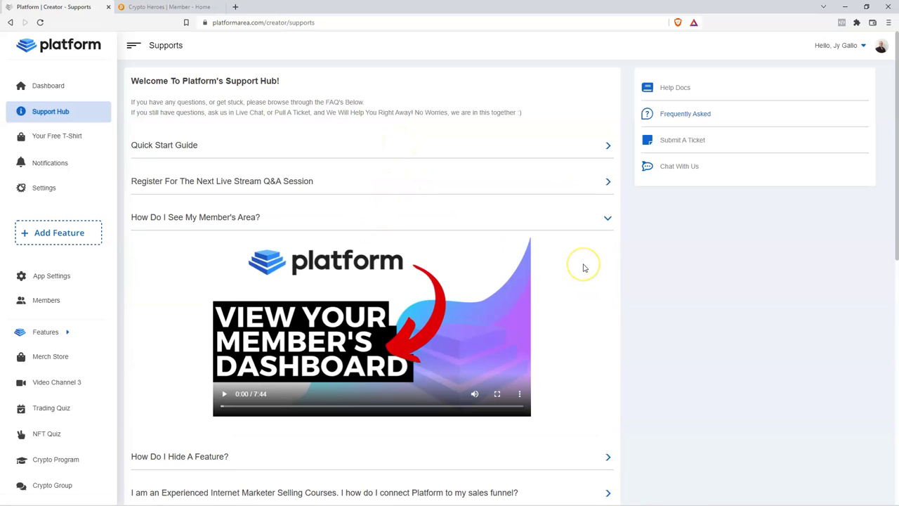
pyautogui.click(601, 224)
pyautogui.click(600, 224)
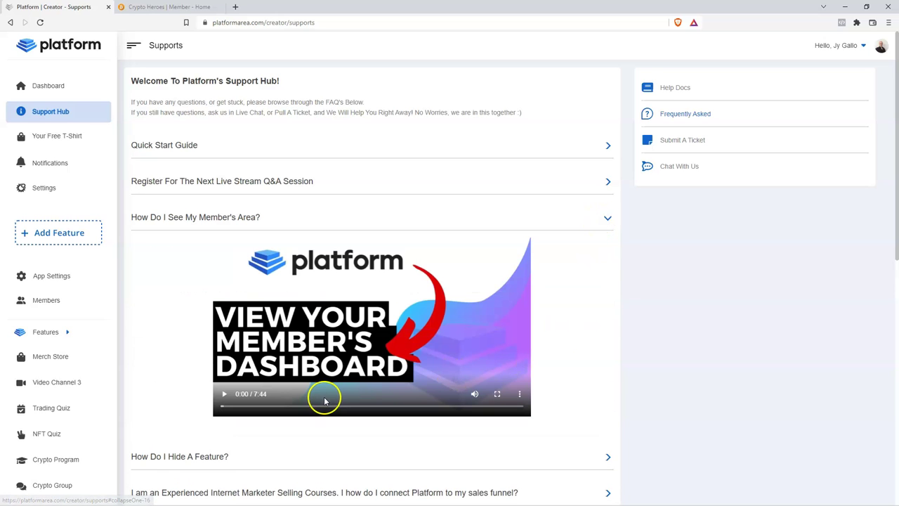
pyautogui.click(606, 216)
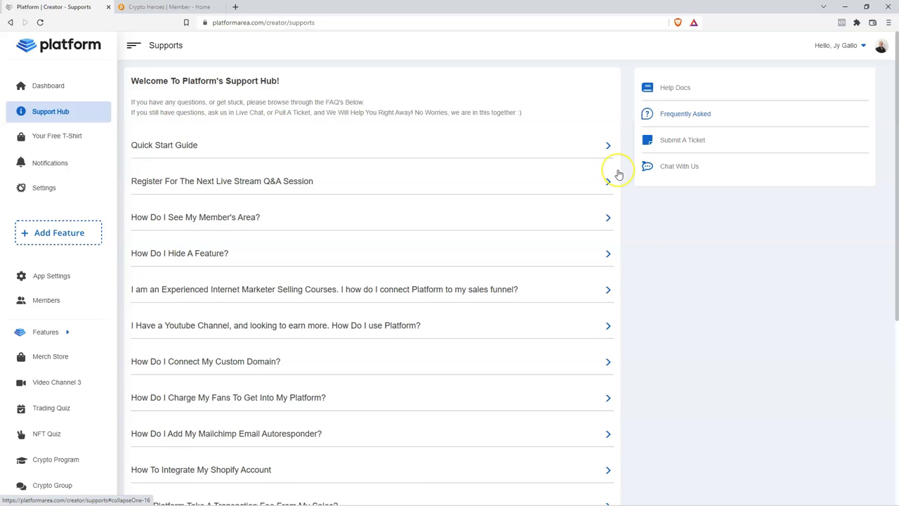
# View the live chat with support, then the Submit A Ticket form and Help Docs.
pyautogui.click(676, 166)
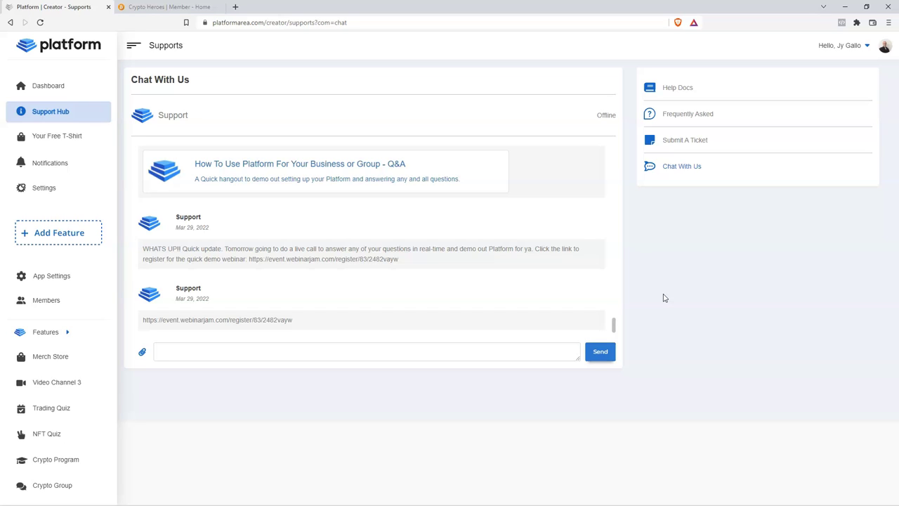
pyautogui.click(661, 284)
pyautogui.click(683, 146)
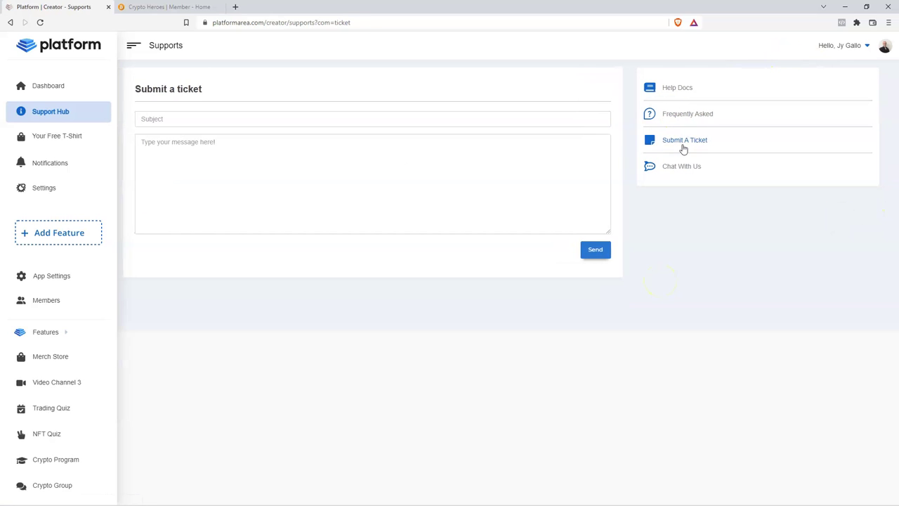
pyautogui.click(668, 89)
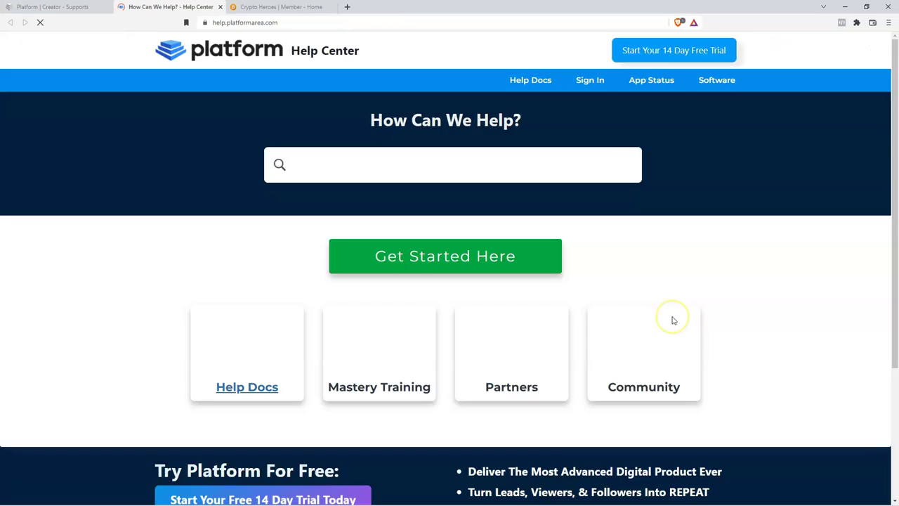
# Browse the Help Center's Help Docs categories, then return to Platform's Merch Store settings.
pyautogui.click(232, 361)
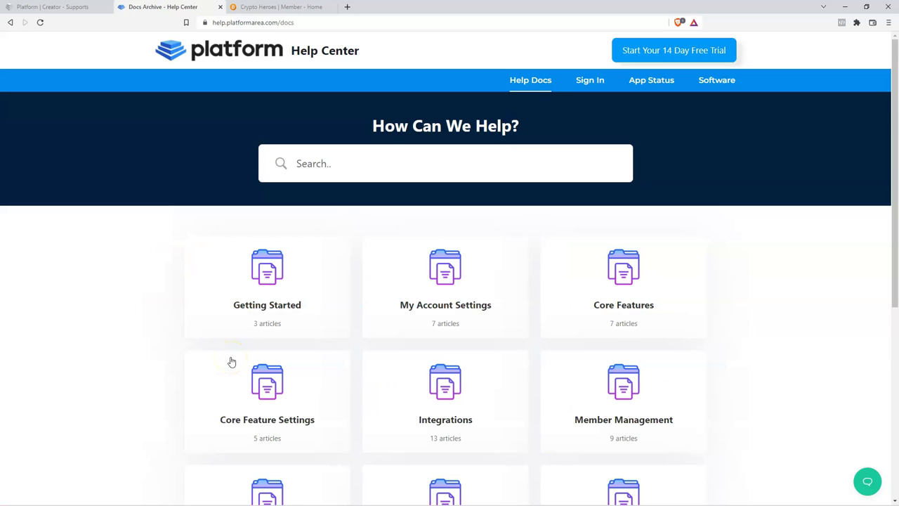
pyautogui.scroll(-1, 239, 330)
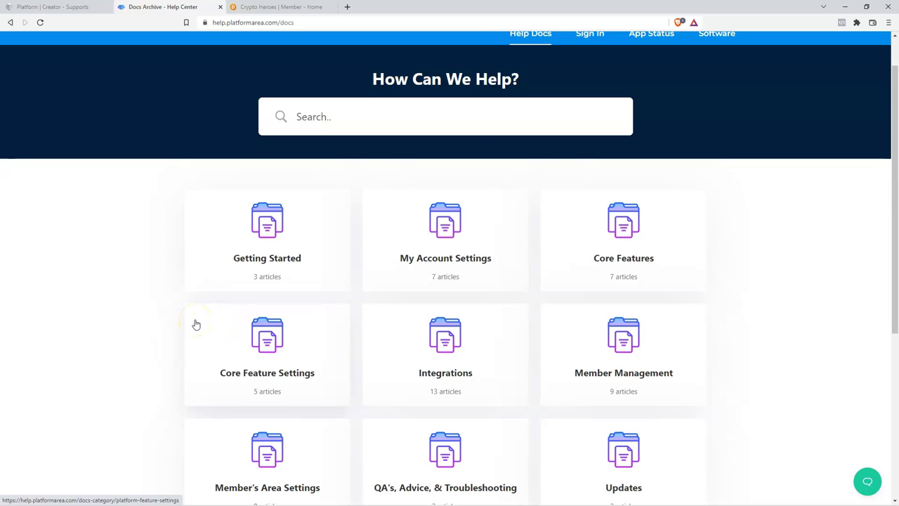
pyautogui.scroll(1, 86, 300)
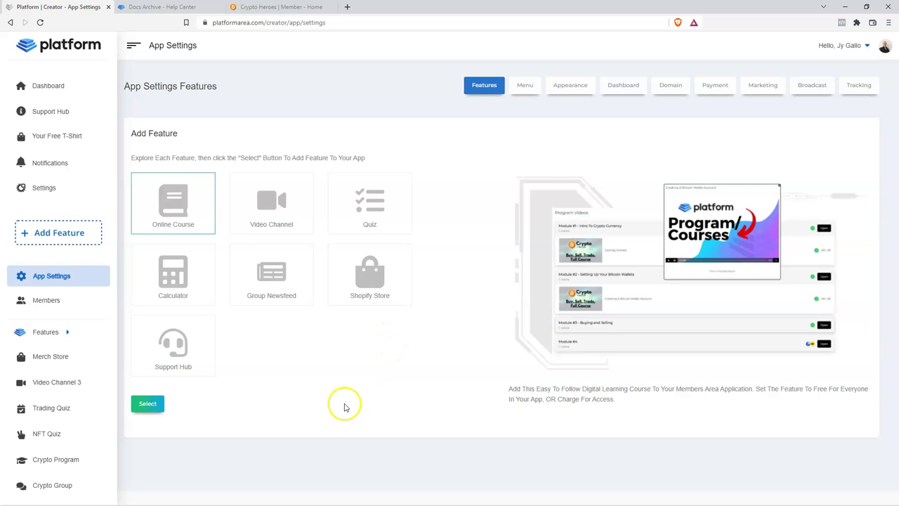
pyautogui.click(74, 357)
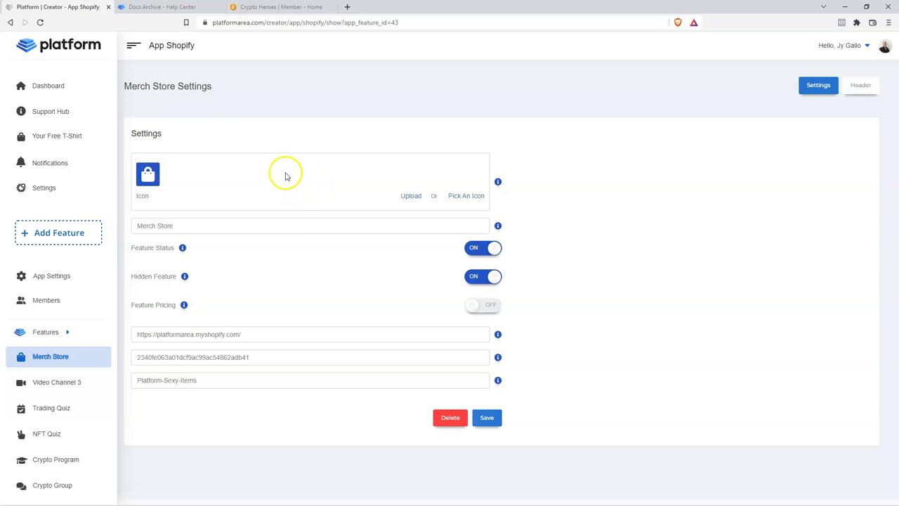
# Go to the creator Dashboard showing 2 total members, 1 pending post and revenue charts.
pyautogui.click(63, 94)
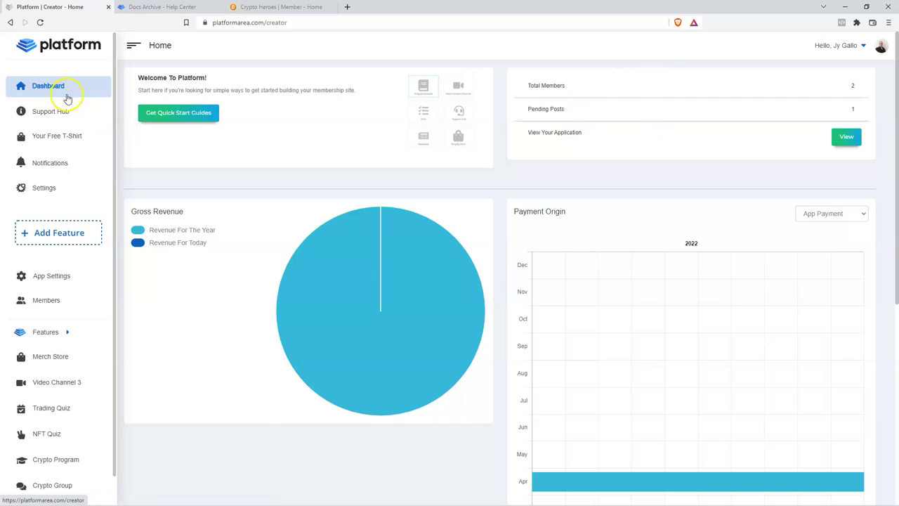
# Preview the Crypto Heroes member app and look over its sidebar feature list.
pyautogui.click(847, 139)
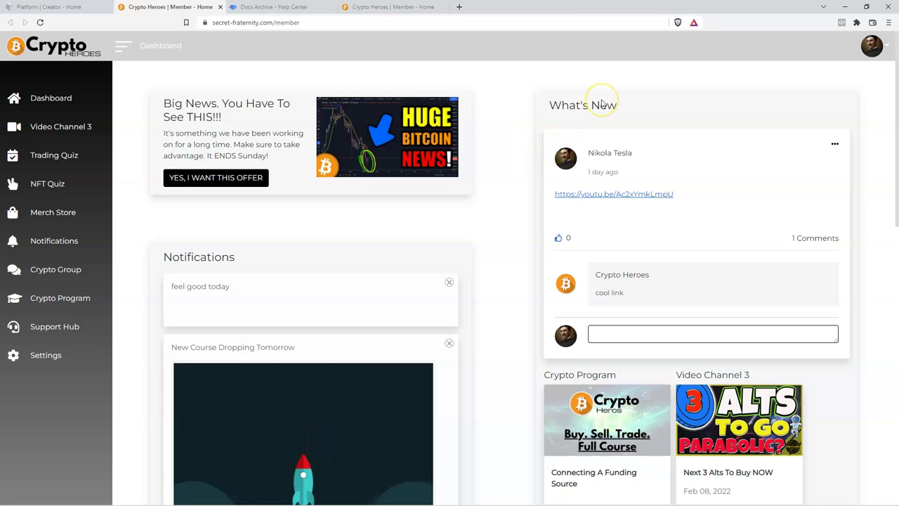
pyautogui.click(17, 103)
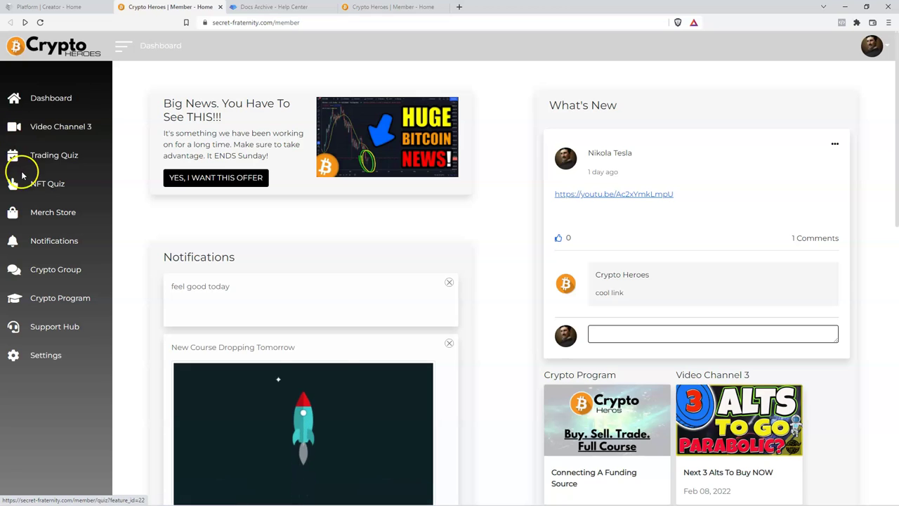
pyautogui.click(31, 186)
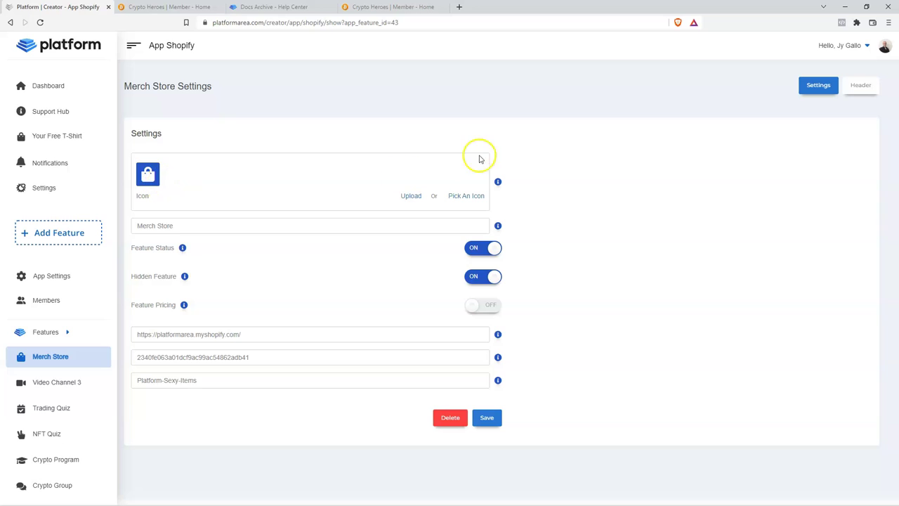
# Change the Merch Store icon from the shopping bag to the card symbol and save it.
pyautogui.click(468, 197)
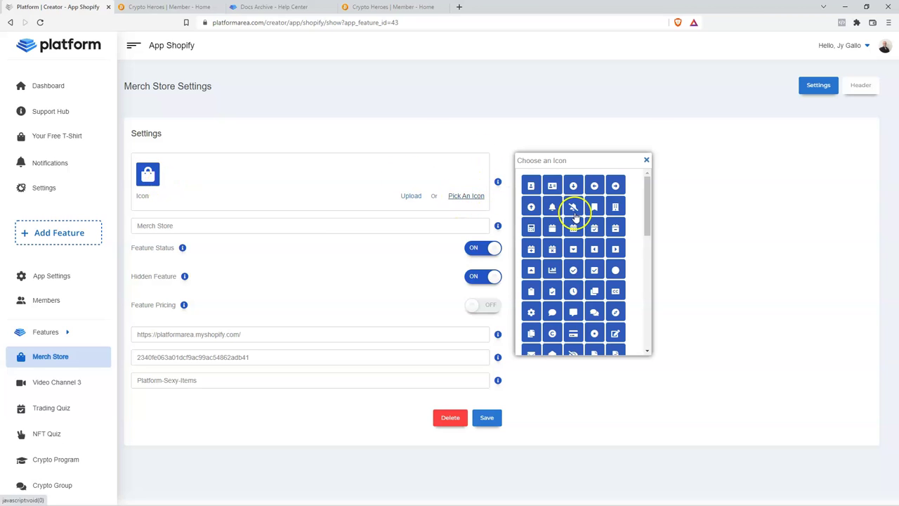
pyautogui.scroll(-2, 570, 215)
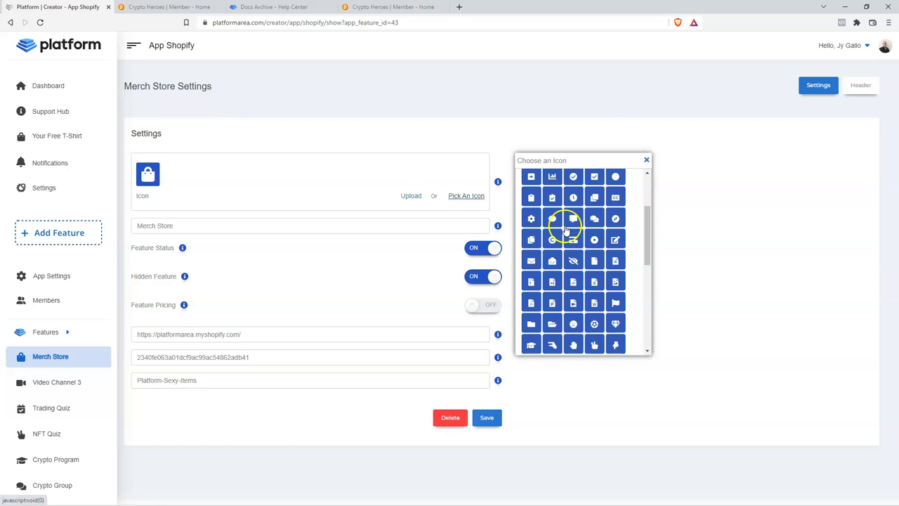
pyautogui.scroll(-2, 588, 246)
pyautogui.scroll(3, 589, 246)
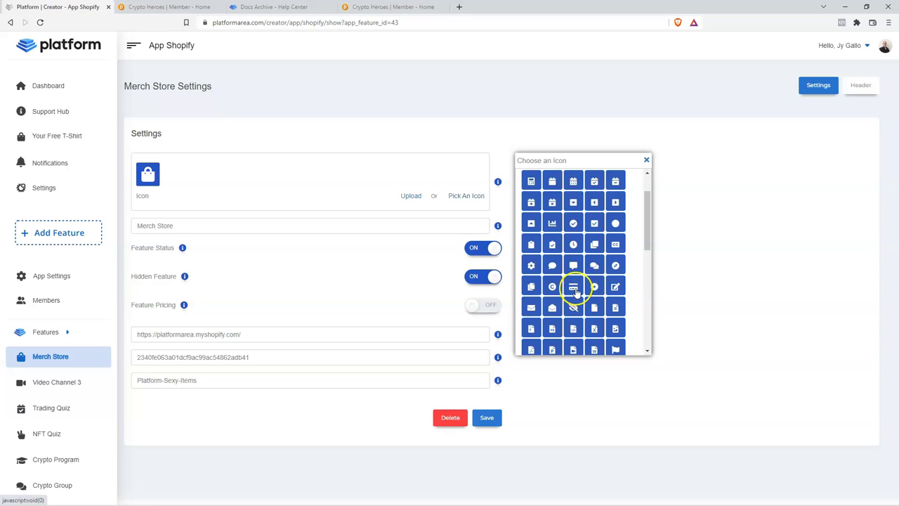
pyautogui.click(572, 287)
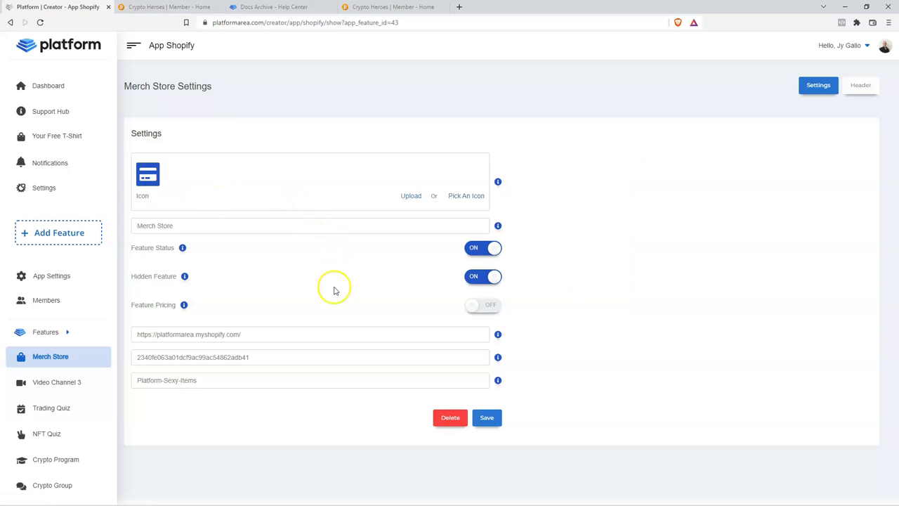
pyautogui.click(487, 418)
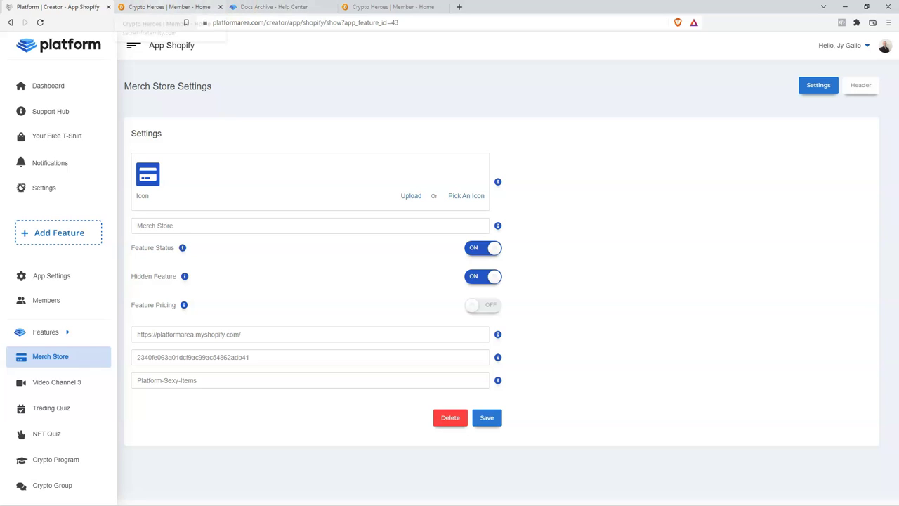
pyautogui.click(168, 7)
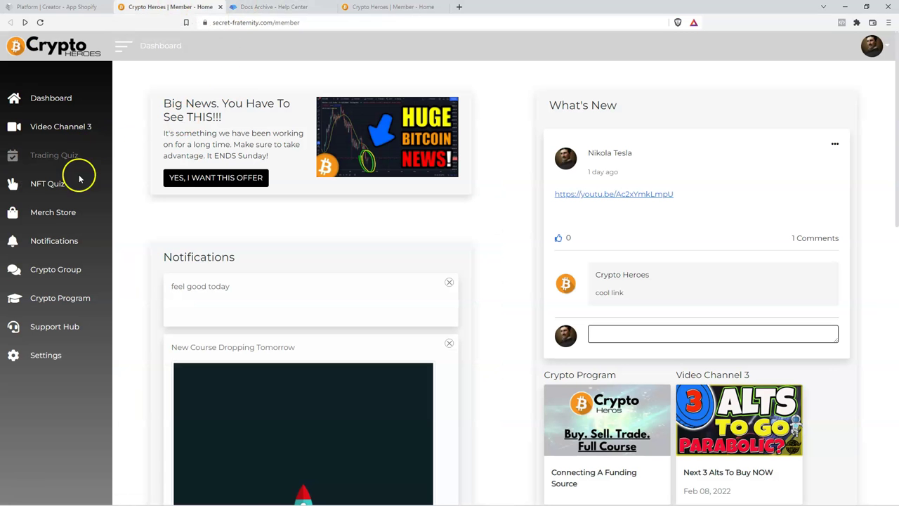
# Reload the Crypto Heroes member site to confirm Merch Store's new card icon, then return to Platform.
pyautogui.hotkey('ctrl', 'shift', 'Tab')
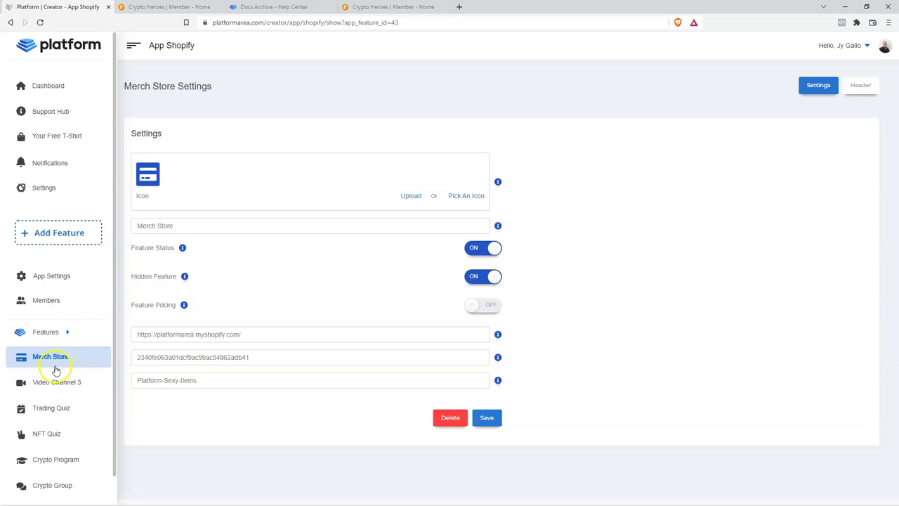
pyautogui.hotkey('ctrl', 'Tab')
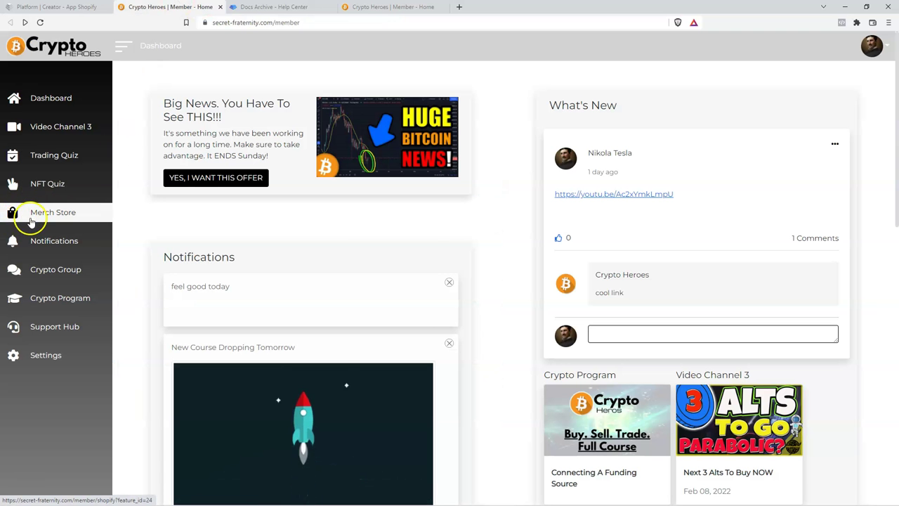
pyautogui.click(41, 23)
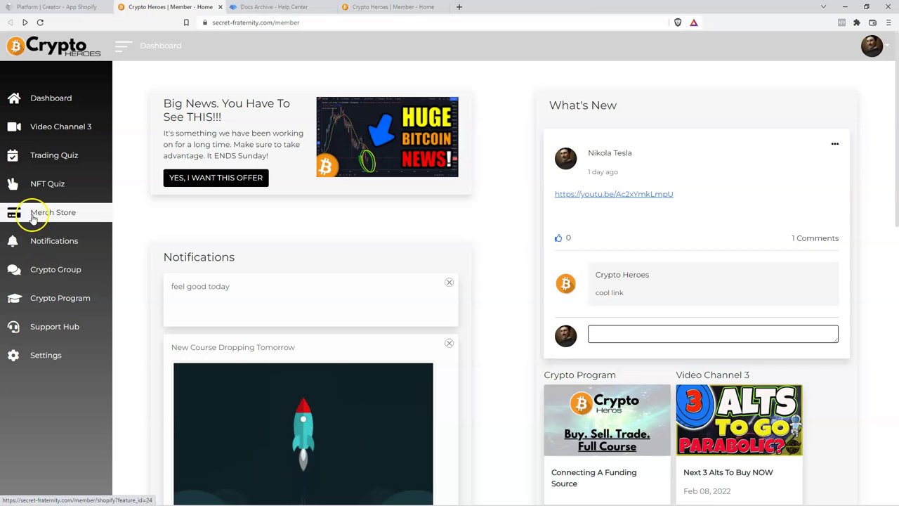
pyautogui.hotkey('ctrl', '1')
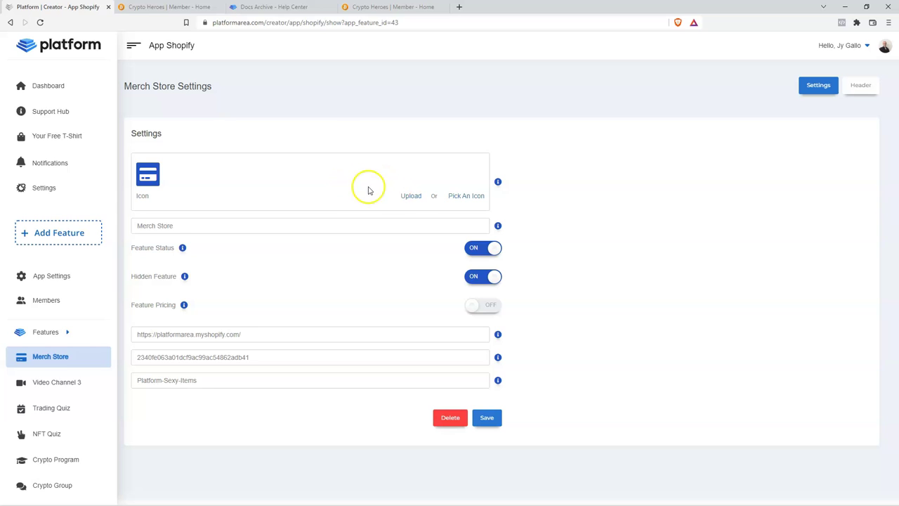
# Upload the money-face emoji image 'FS Icons (2)' as the Merch Store icon and save it.
pyautogui.click(410, 195)
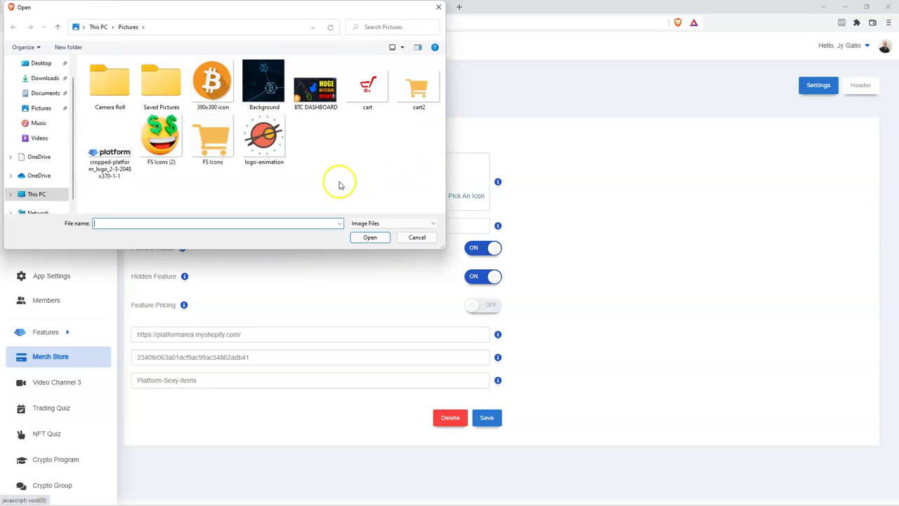
pyautogui.doubleClick(162, 146)
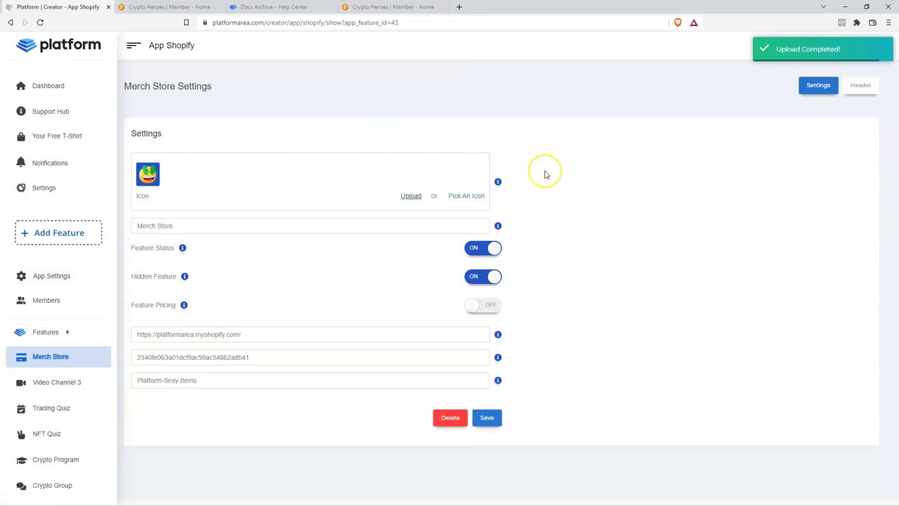
pyautogui.click(485, 419)
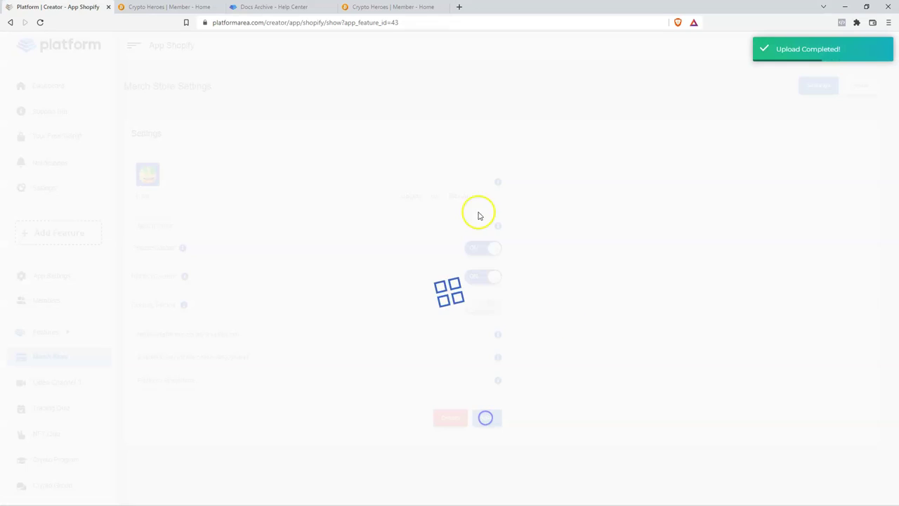
pyautogui.click(37, 389)
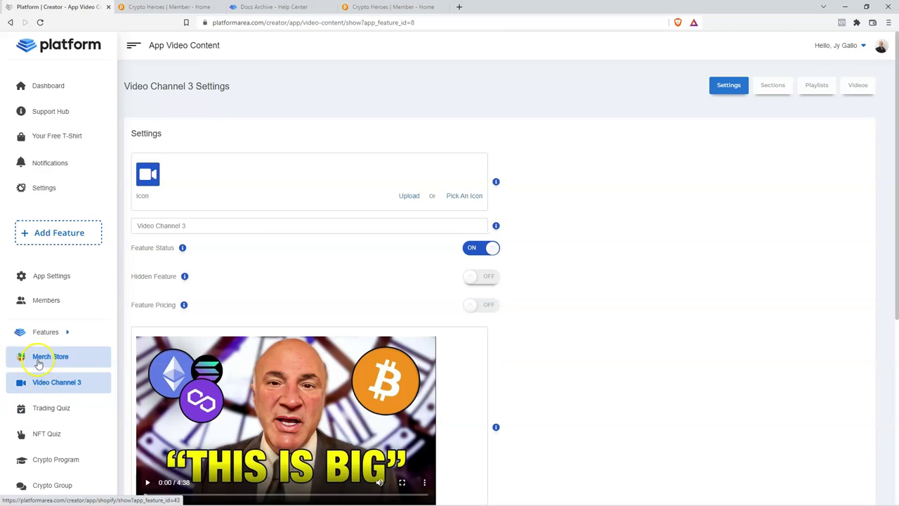
pyautogui.click(39, 360)
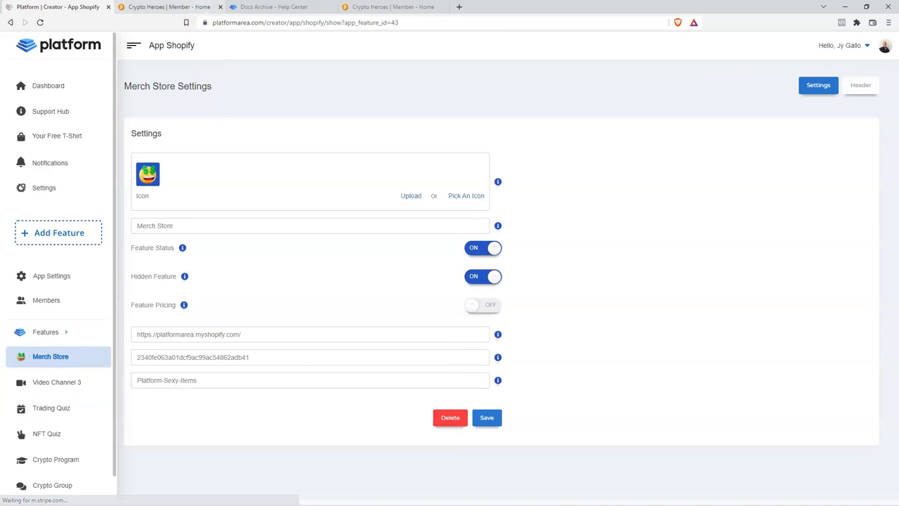
# Reload the member site to confirm Merch Store shows its money-face emoji icon, then return to Platform.
pyautogui.click(169, 7)
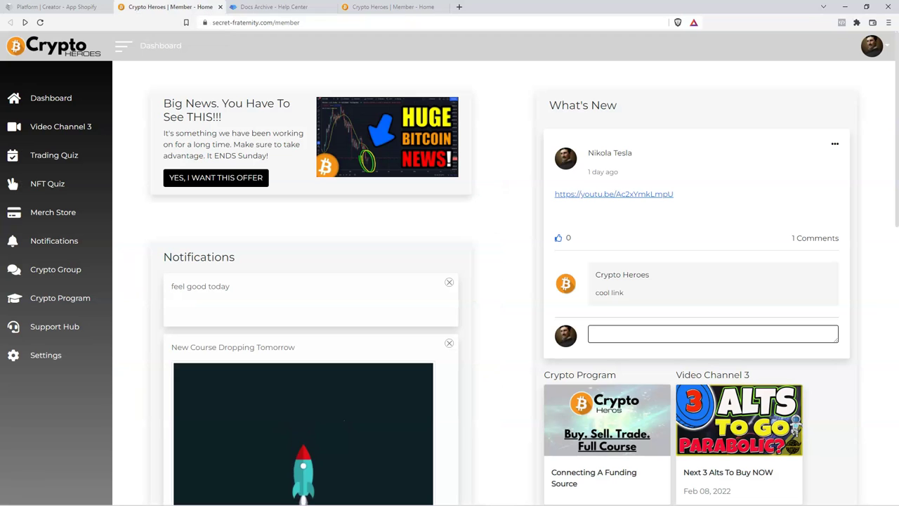
pyautogui.click(40, 22)
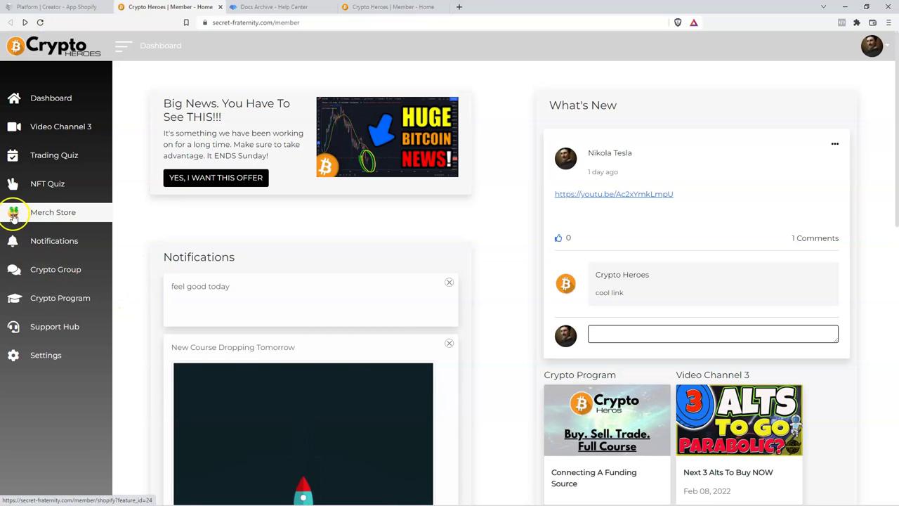
pyautogui.click(14, 239)
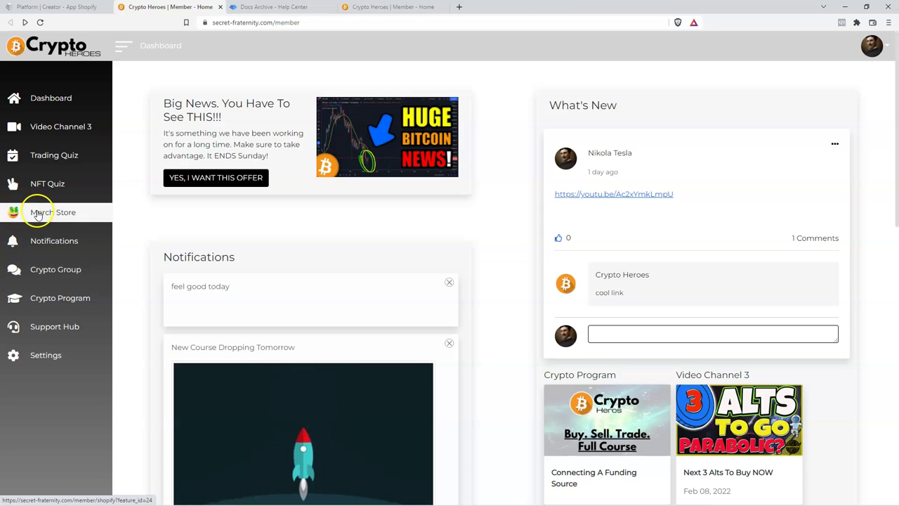
pyautogui.click(30, 259)
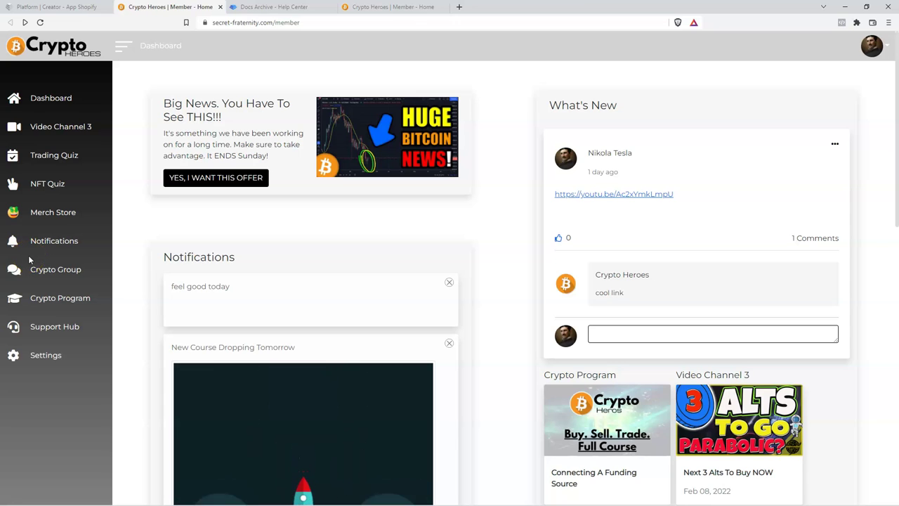
pyautogui.hotkey('ctrl', '1')
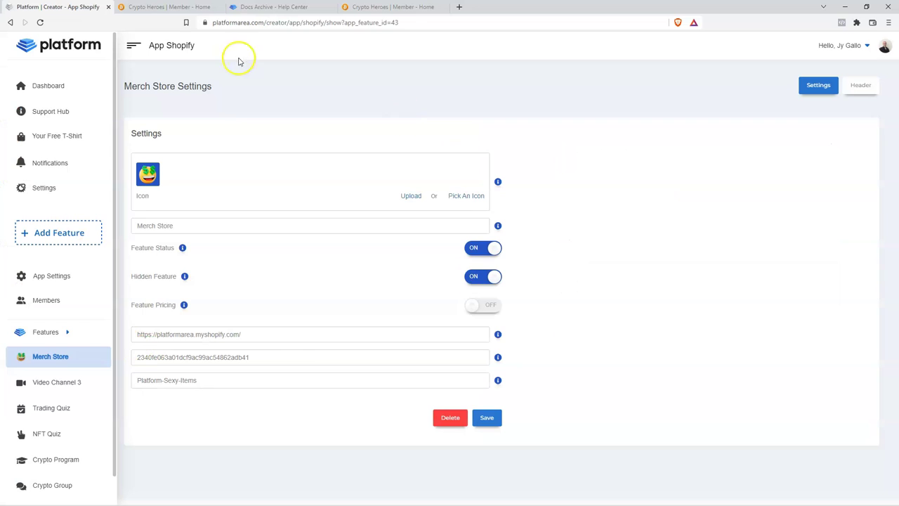
# Open the Crypto Program feature settings from the sidebar.
pyautogui.scroll(-1, 88, 403)
pyautogui.click(50, 351)
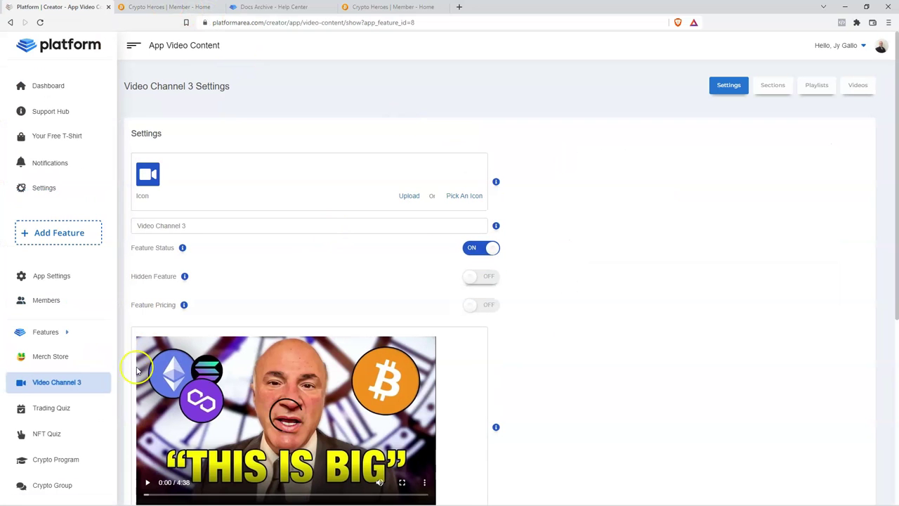
pyautogui.scroll(-1, 24, 422)
pyautogui.click(43, 432)
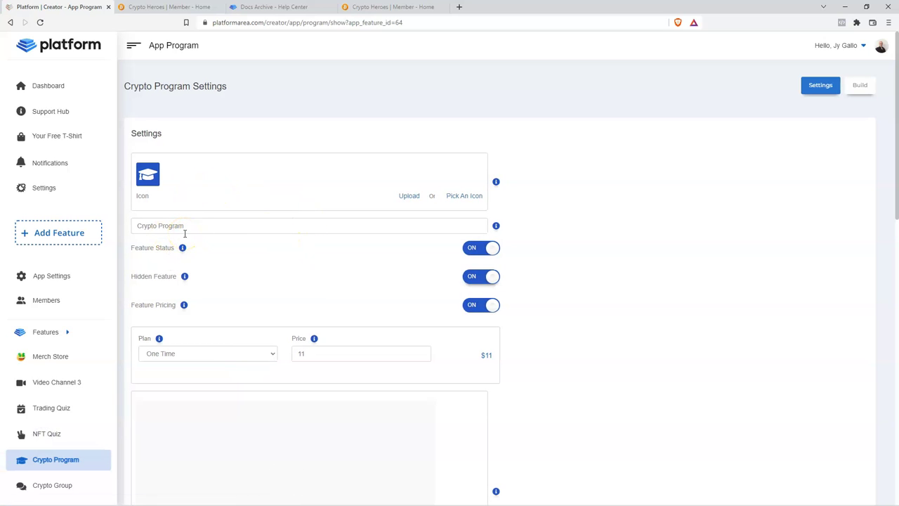
pyautogui.scroll(-1, 48, 384)
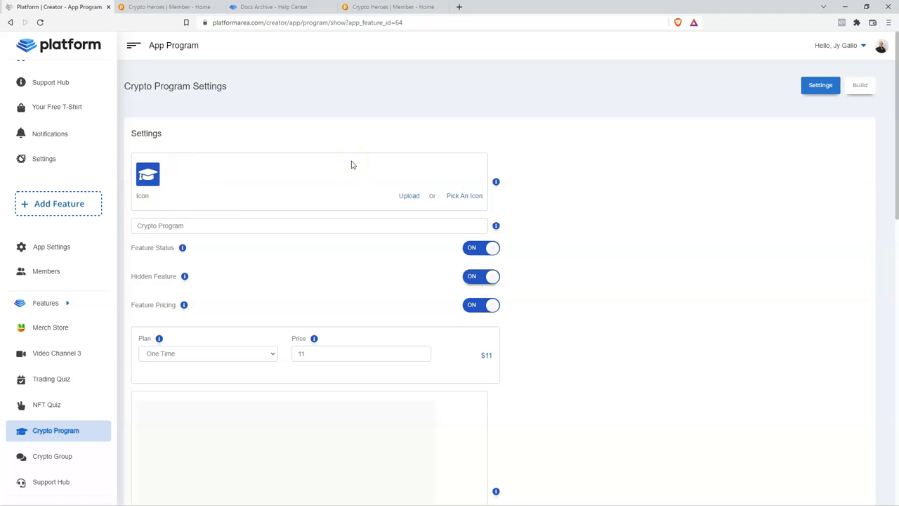
# Upload the '390x390 icon' bitcoin image as the Crypto Program icon and save.
pyautogui.click(404, 200)
pyautogui.click(213, 82)
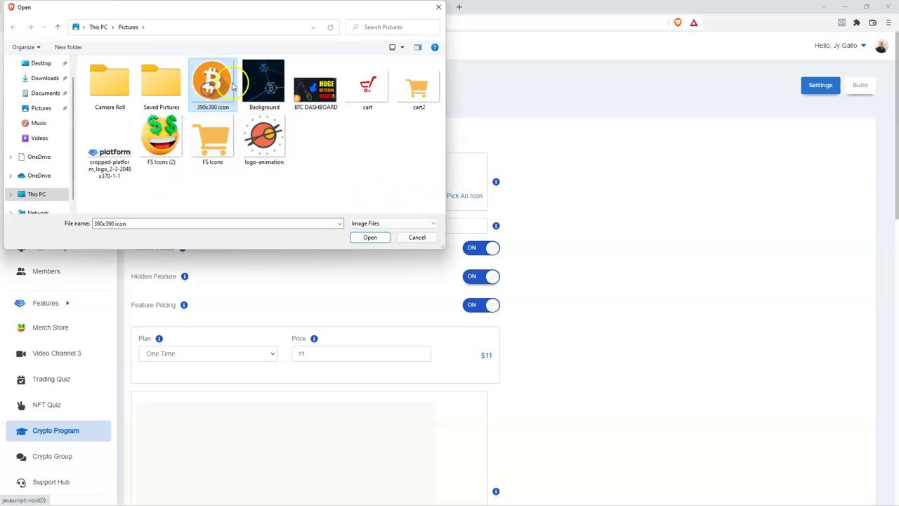
pyautogui.click(369, 237)
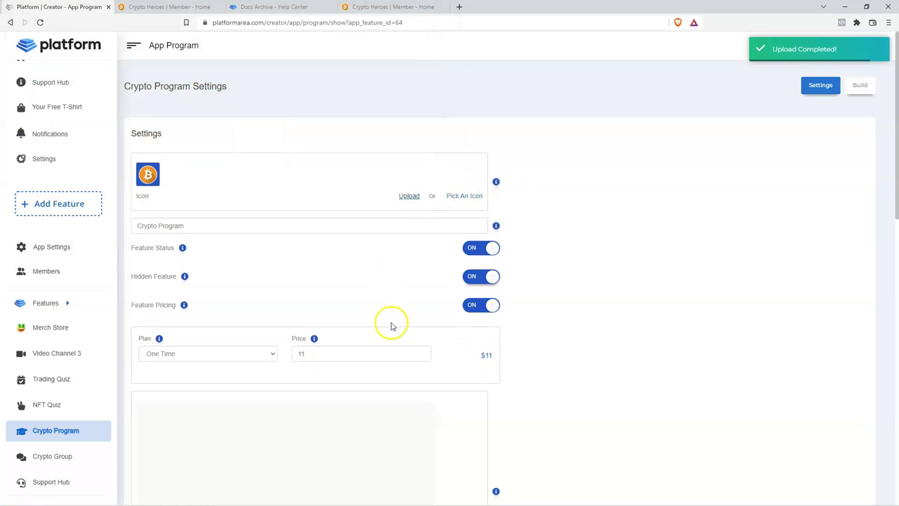
pyautogui.scroll(-6, 389, 323)
pyautogui.scroll(-5, 387, 323)
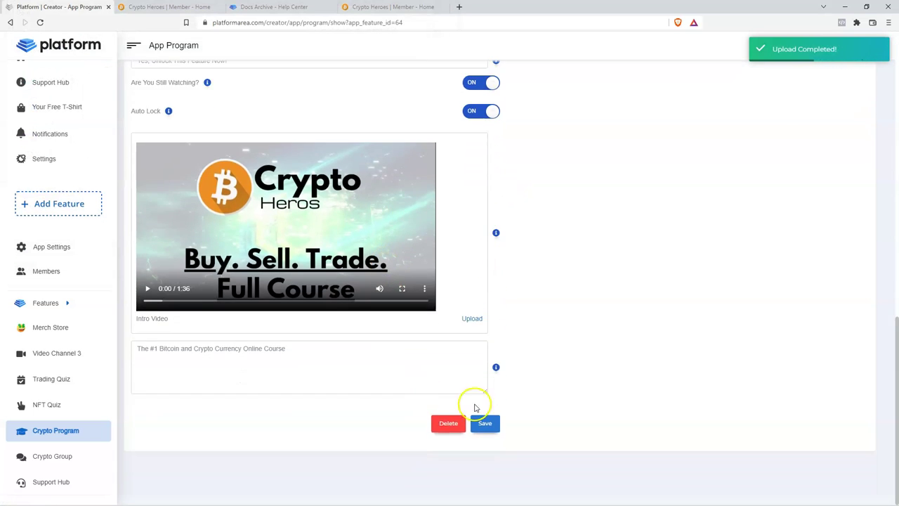
pyautogui.click(484, 425)
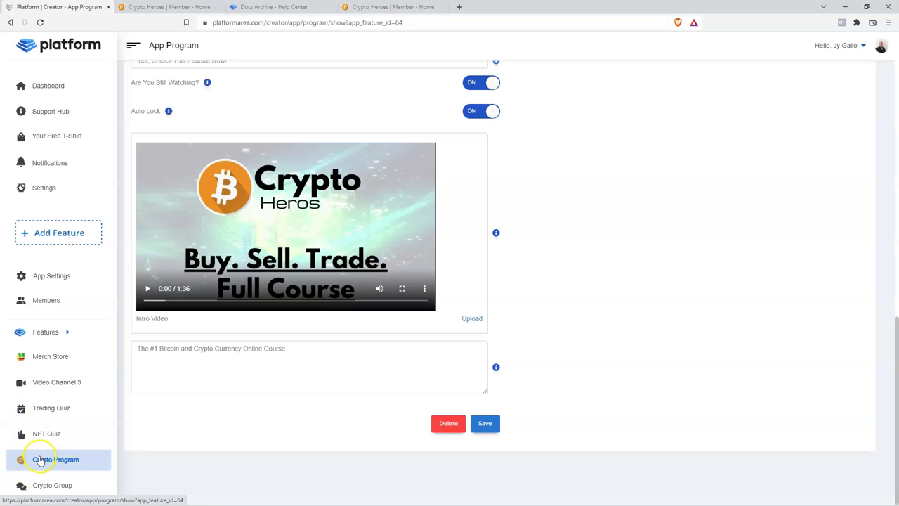
pyautogui.click(169, 7)
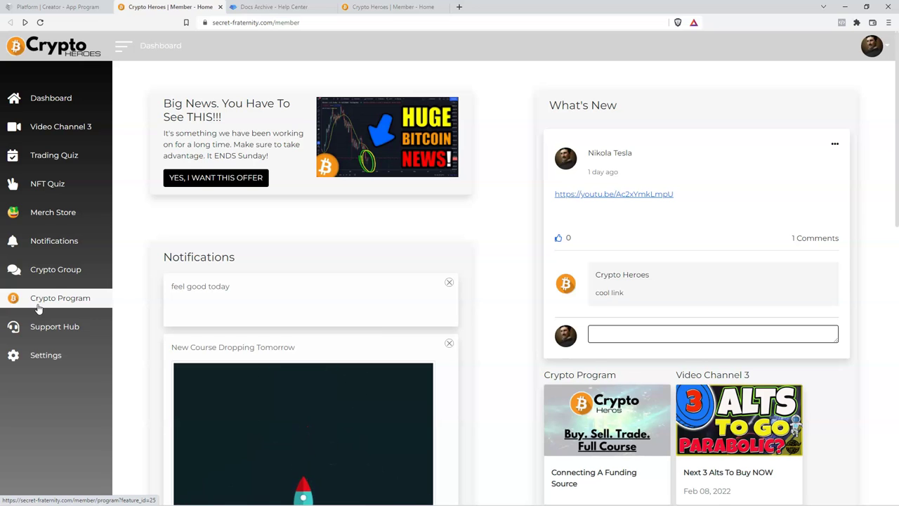
pyautogui.hotkey('ctrl', 'shift', 'Tab')
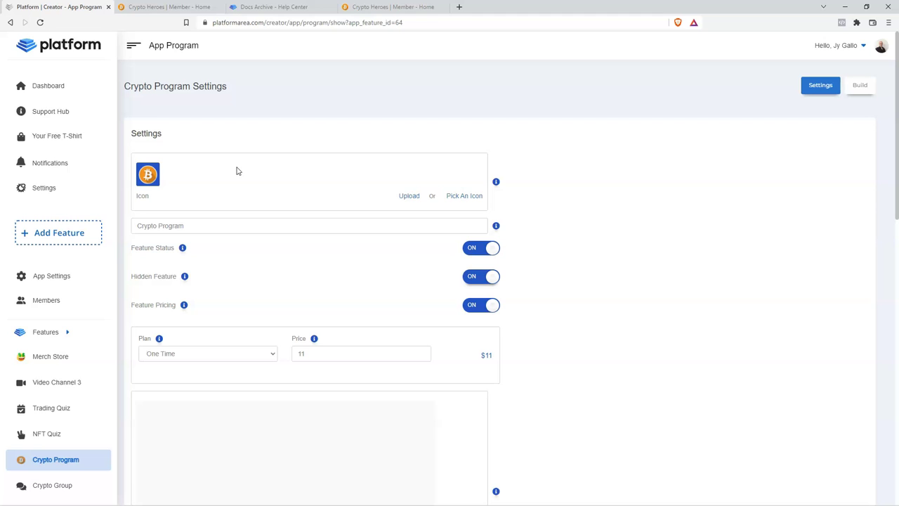
pyautogui.hotkey('ctrl', 'Tab')
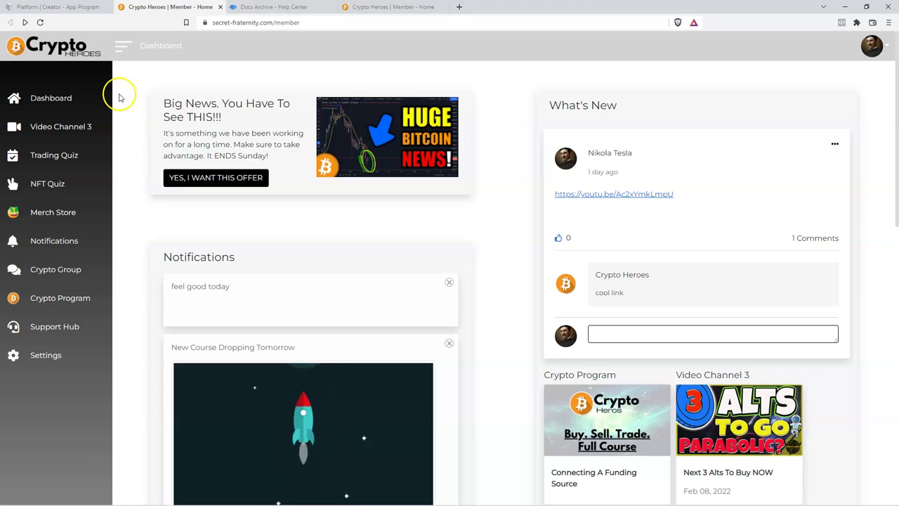
pyautogui.click(15, 214)
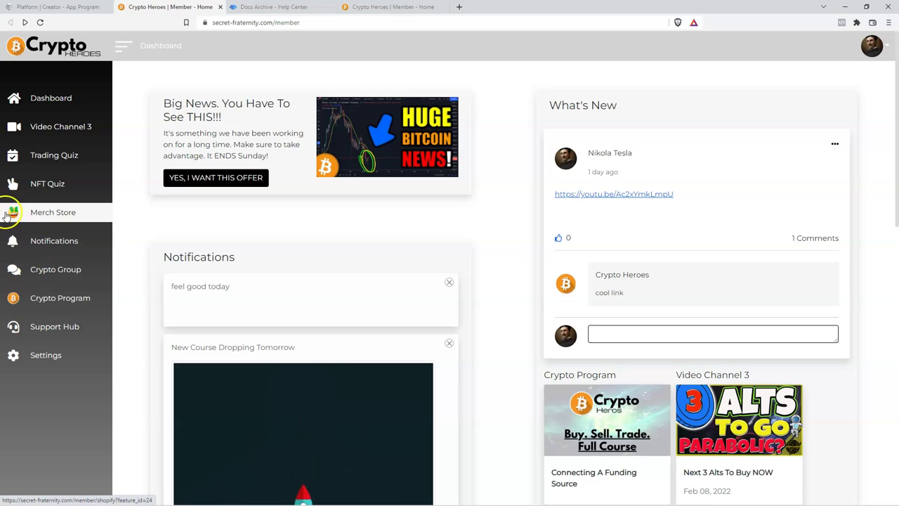
pyautogui.click(44, 8)
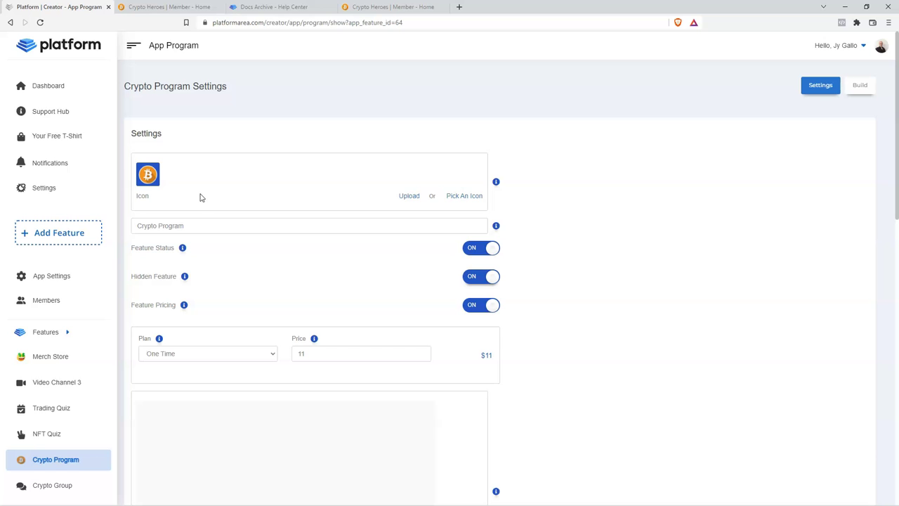
pyautogui.hotkey('ctrl', 'Tab')
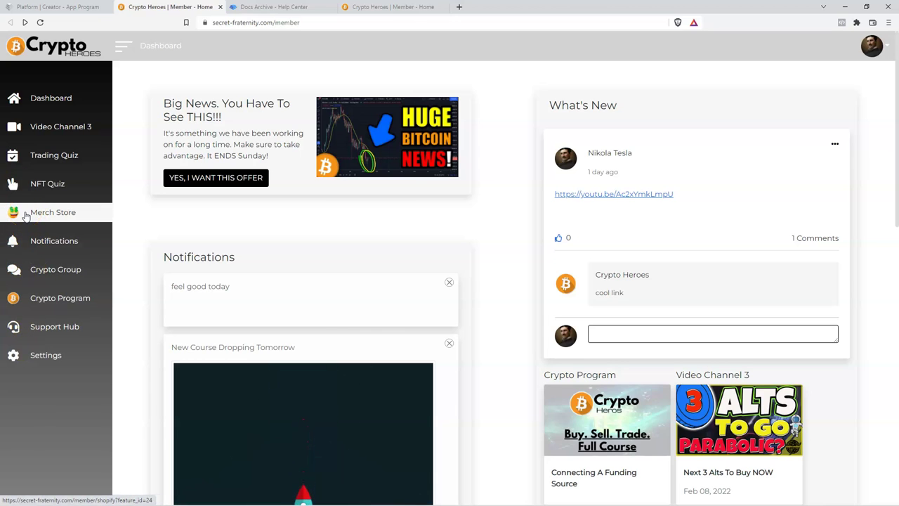
# Upload the logo-animation image as Video Channel 3's feature icon.
pyautogui.click(81, 8)
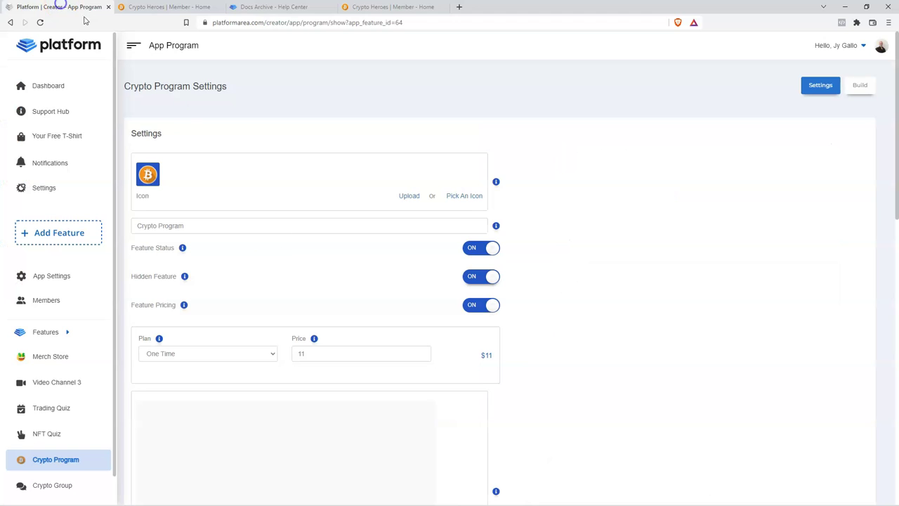
pyautogui.scroll(-1, 51, 429)
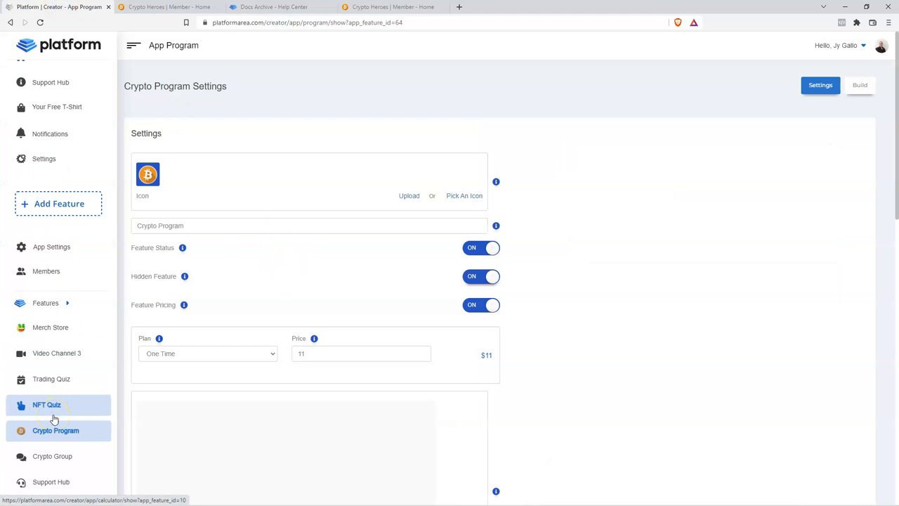
pyautogui.click(56, 357)
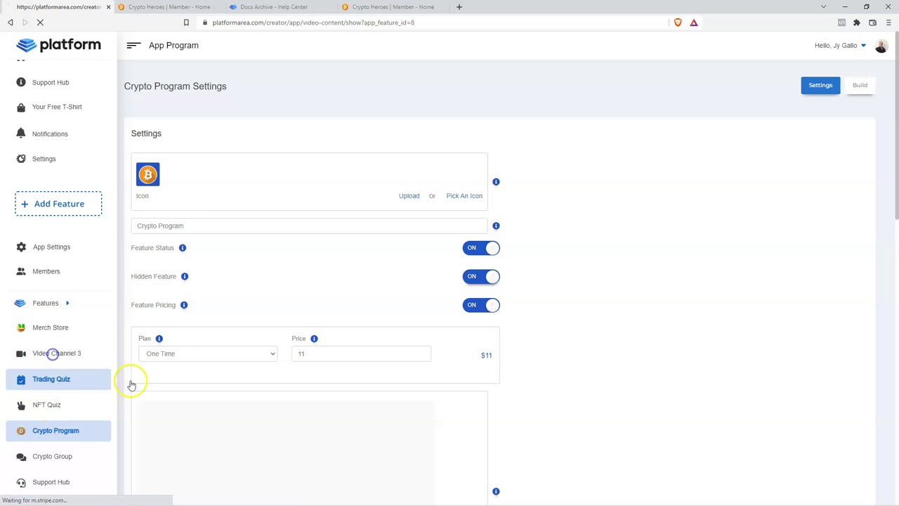
pyautogui.click(408, 197)
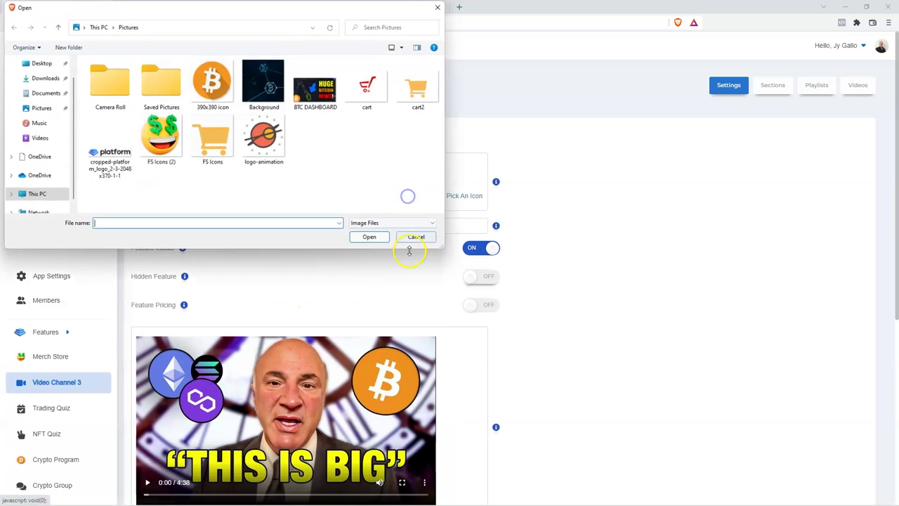
pyautogui.click(259, 144)
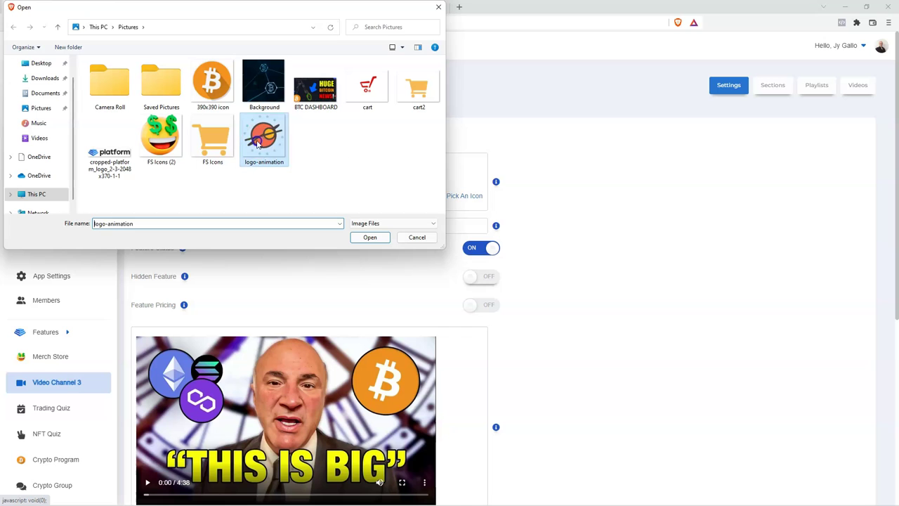
pyautogui.click(369, 237)
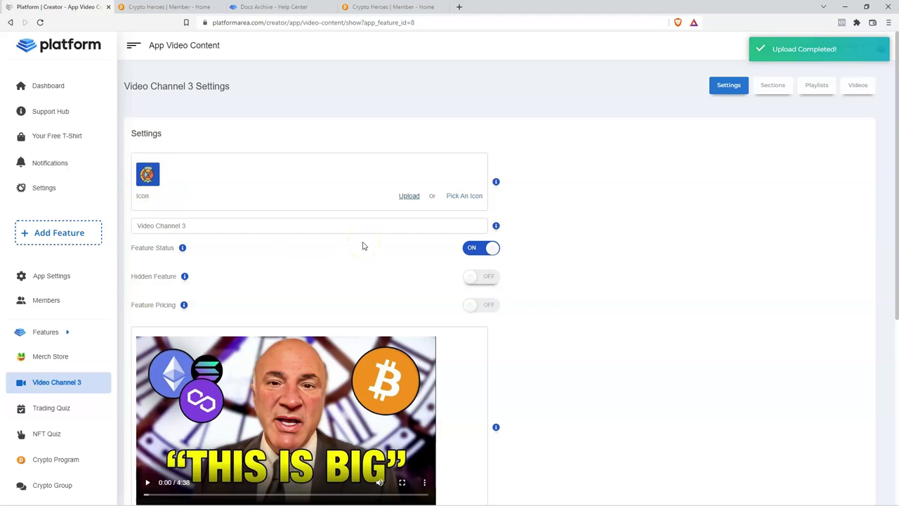
# Save the Video Channel 3 settings, then open the Trading Quiz settings.
pyautogui.scroll(-3, 351, 267)
pyautogui.scroll(-2, 372, 339)
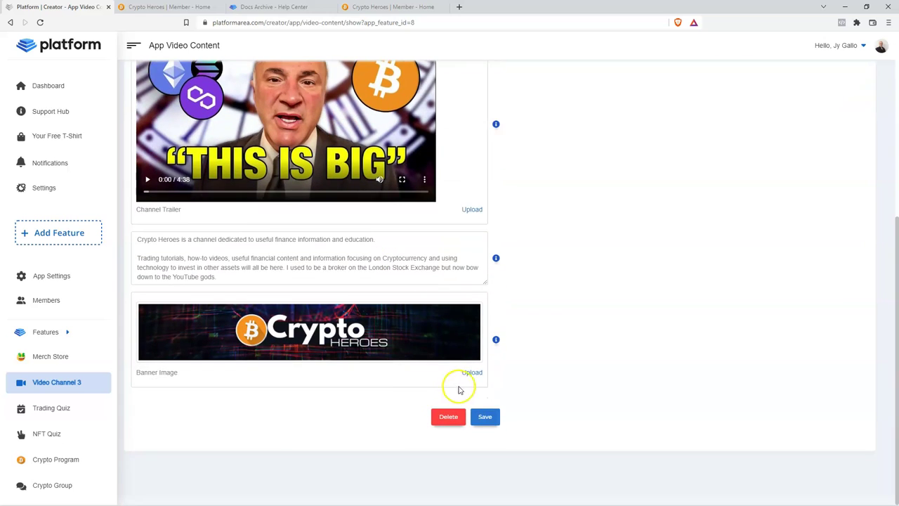
pyautogui.click(492, 420)
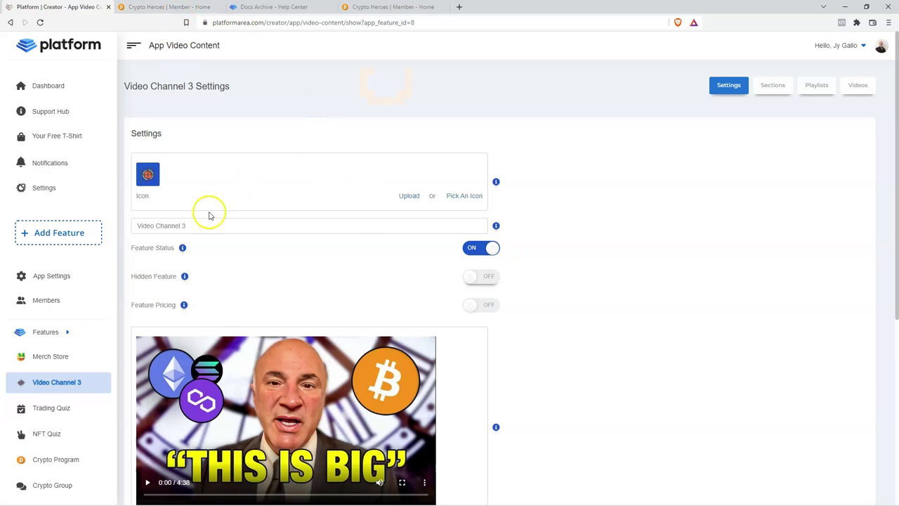
pyautogui.scroll(-1, 42, 379)
pyautogui.click(29, 379)
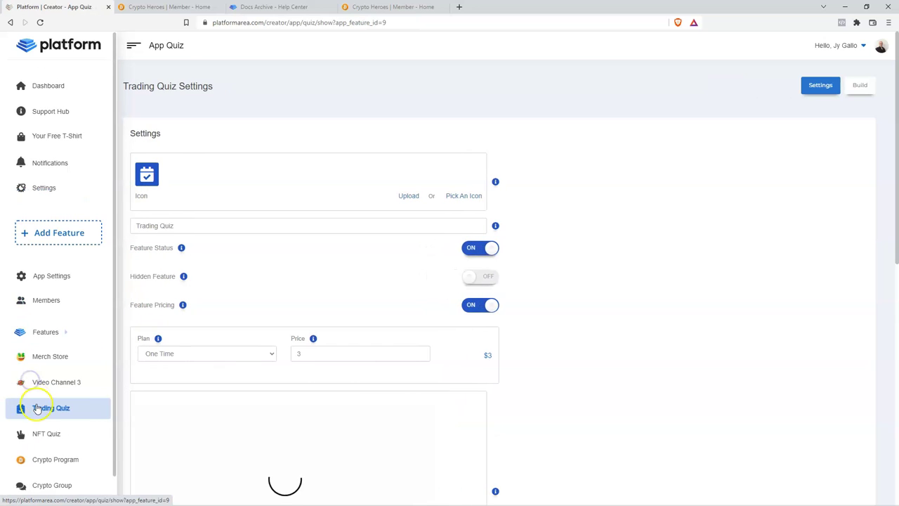
# Switch to the Crypto Heroes | Member - Home tab to see Video Channel 3's new round icon.
pyautogui.scroll(-1, 33, 414)
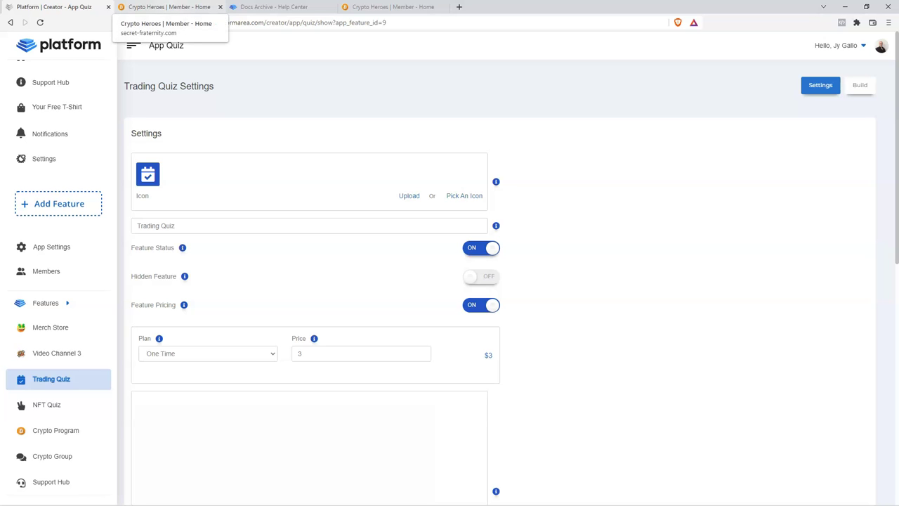
pyautogui.click(148, 9)
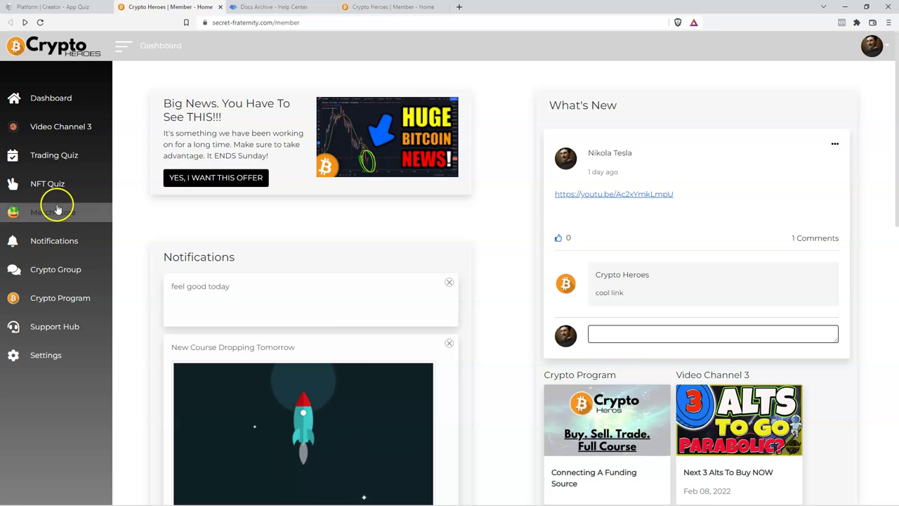
pyautogui.click(64, 144)
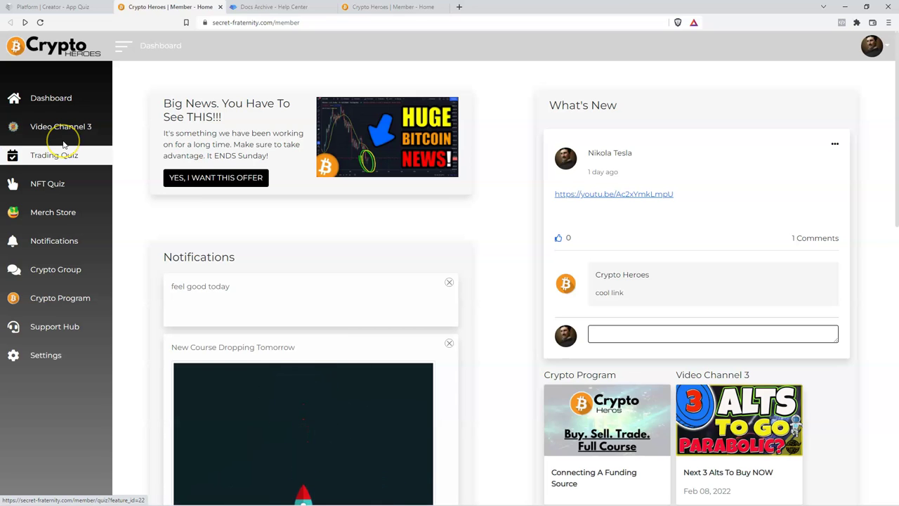